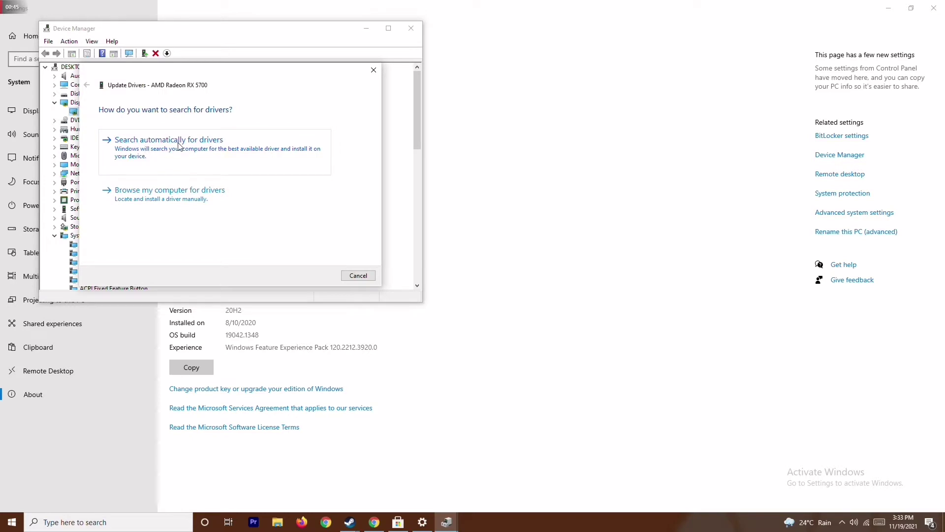
Search automatically for an updated AMD Radeon RX 5700 driver, closing Device Manager and the system settings when done.
left_click(178, 142)
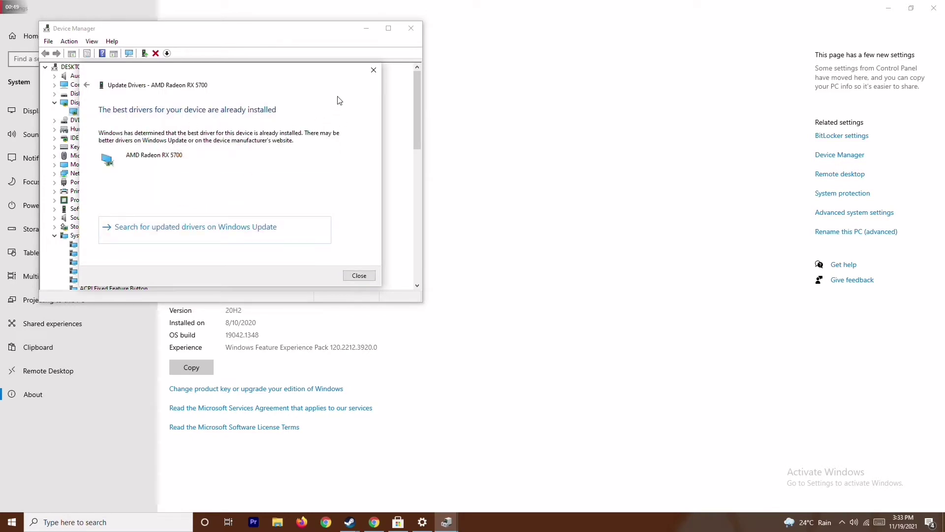
left_click(374, 70)
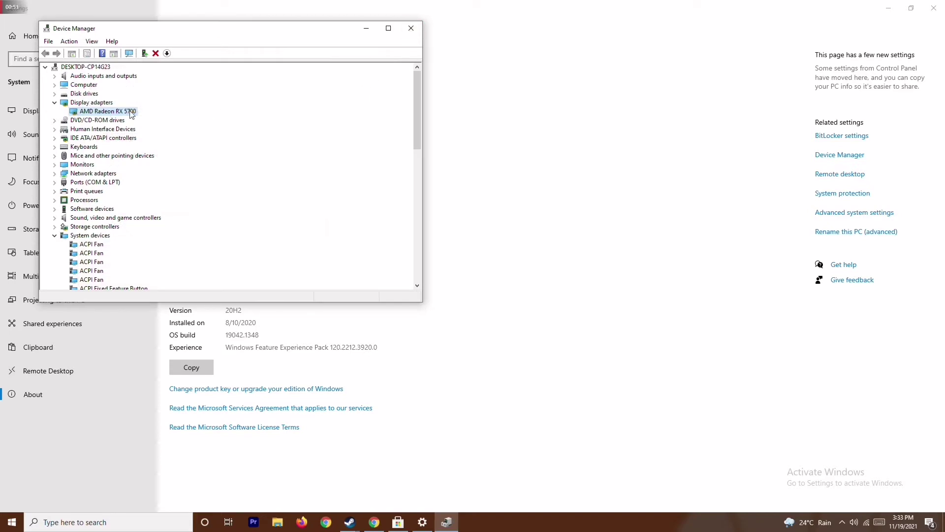
left_click(54, 102)
left_click(54, 227)
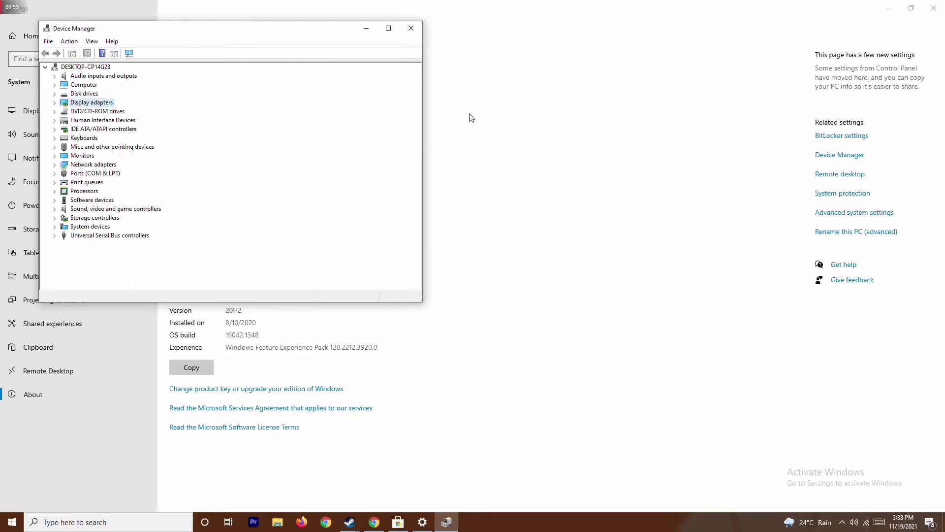
left_click(411, 28)
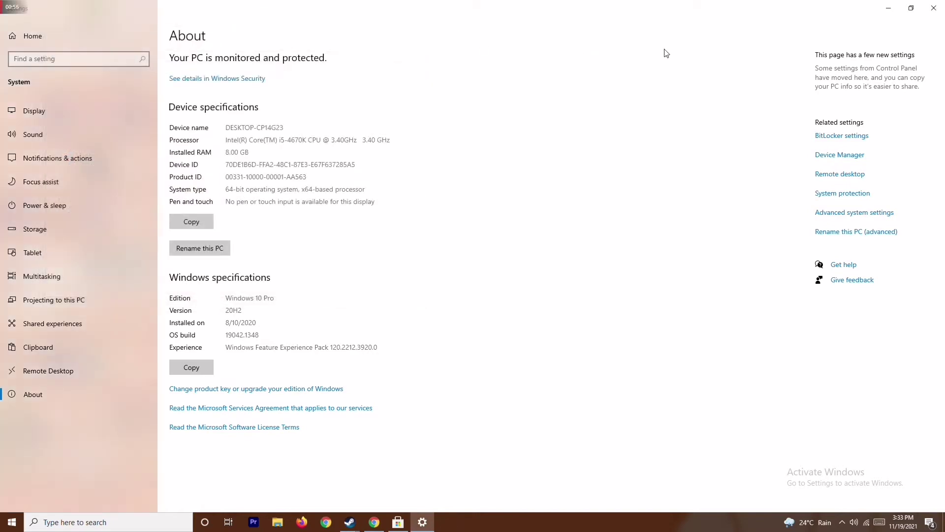
left_click(934, 8)
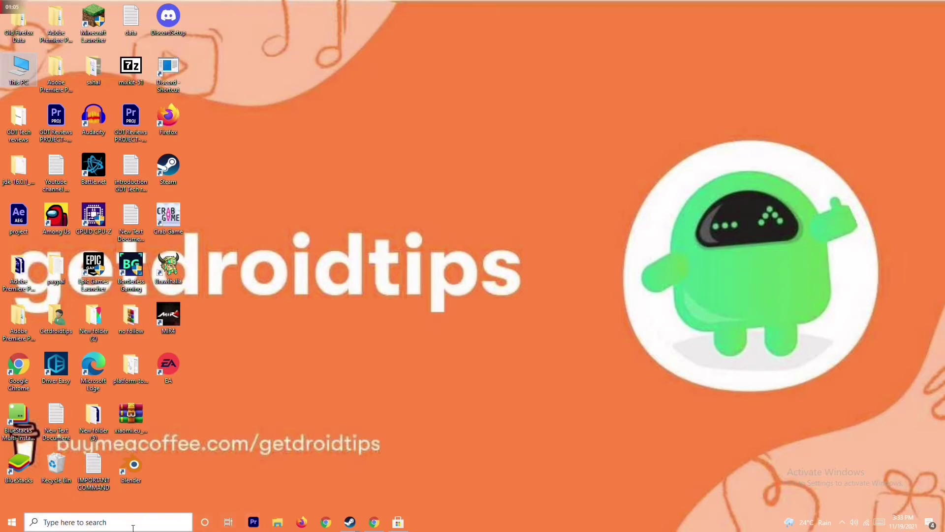
Check the Windows Update page in the Windows Settings for available updates and close it.
left_click(101, 517)
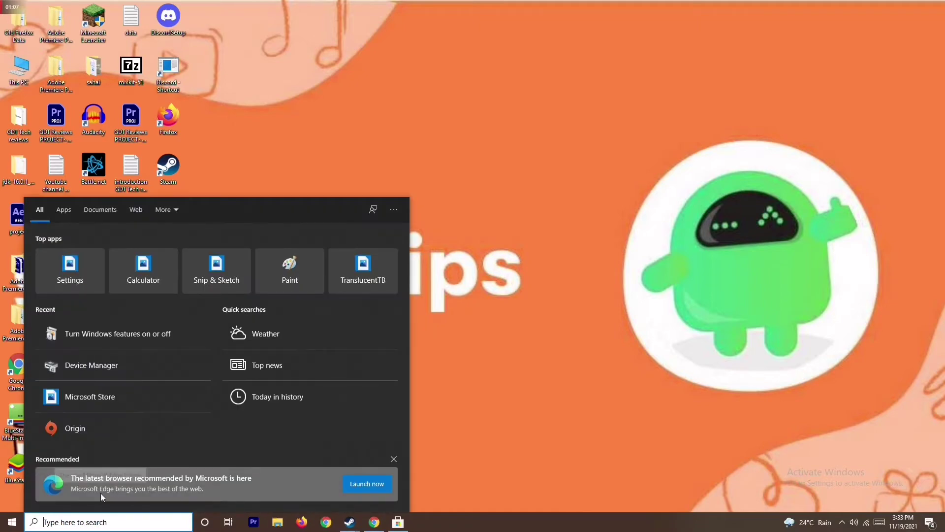
type("sett")
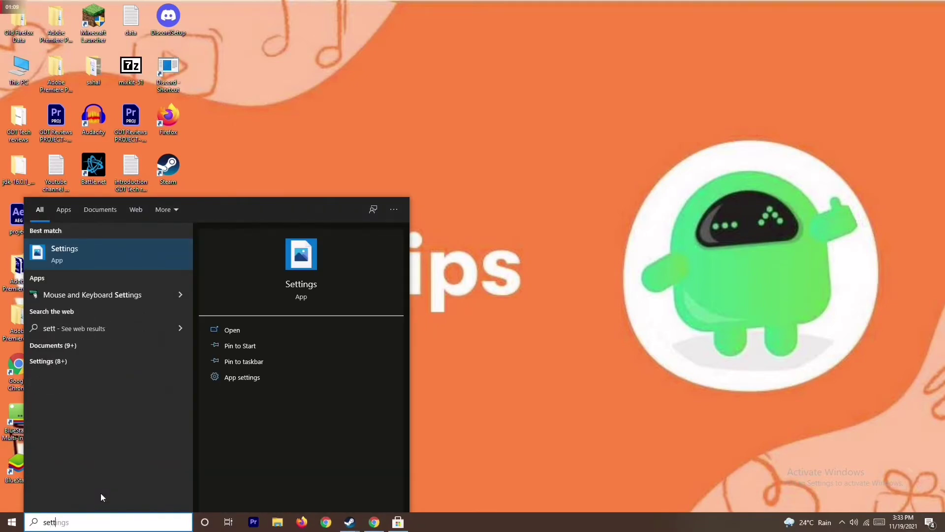
left_click(134, 255)
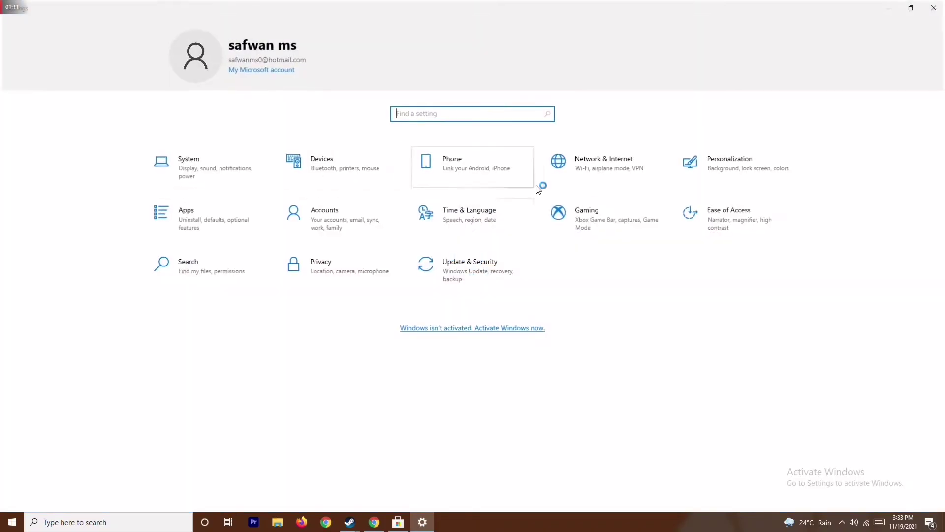
left_click(481, 266)
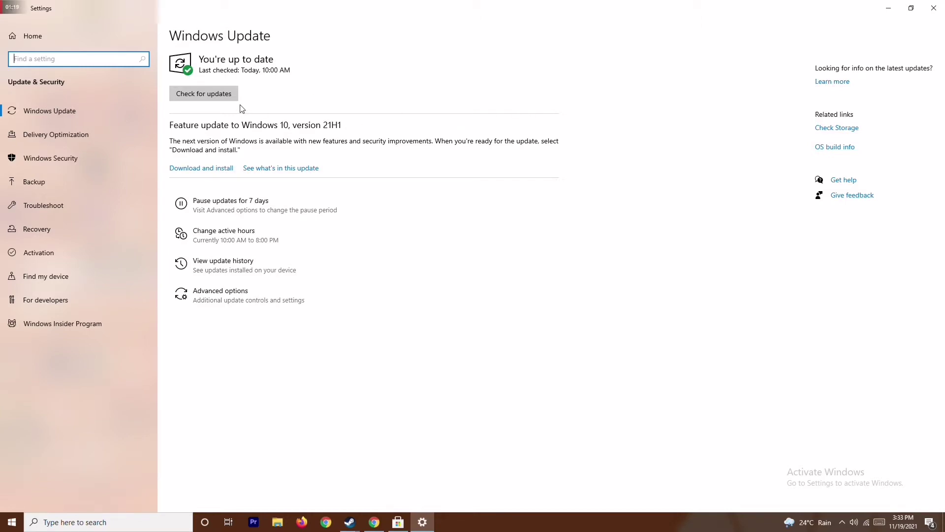
left_click(934, 9)
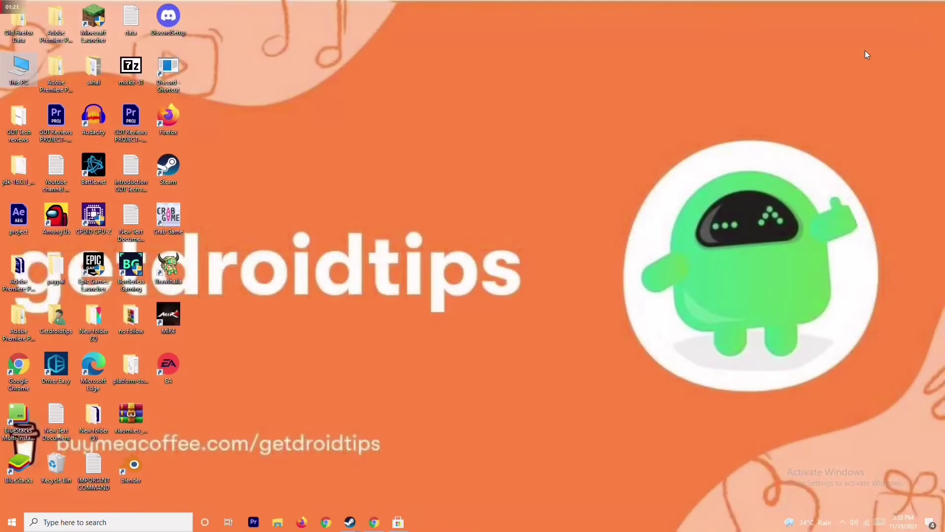
End the Microsoft Store task in Task Manager and close Task Manager.
right_click(578, 176)
left_click(519, 224)
right_click(501, 522)
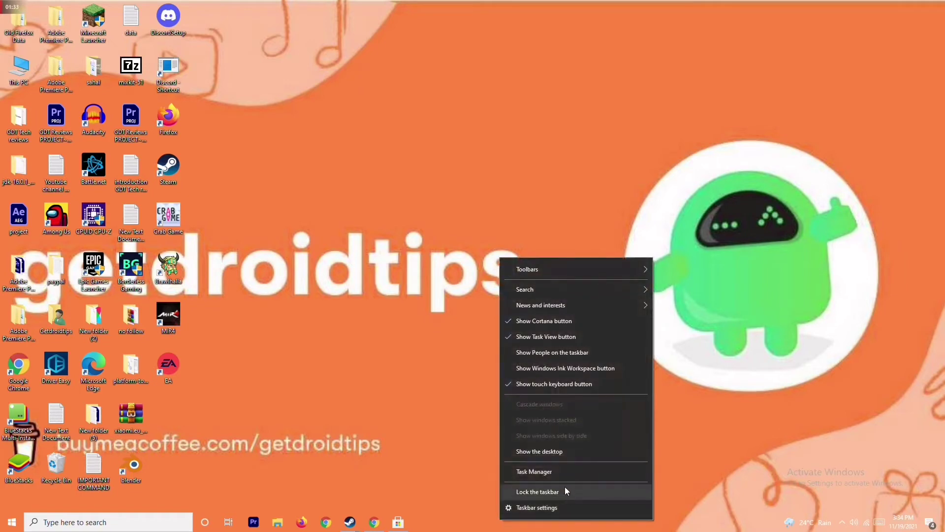
left_click(563, 473)
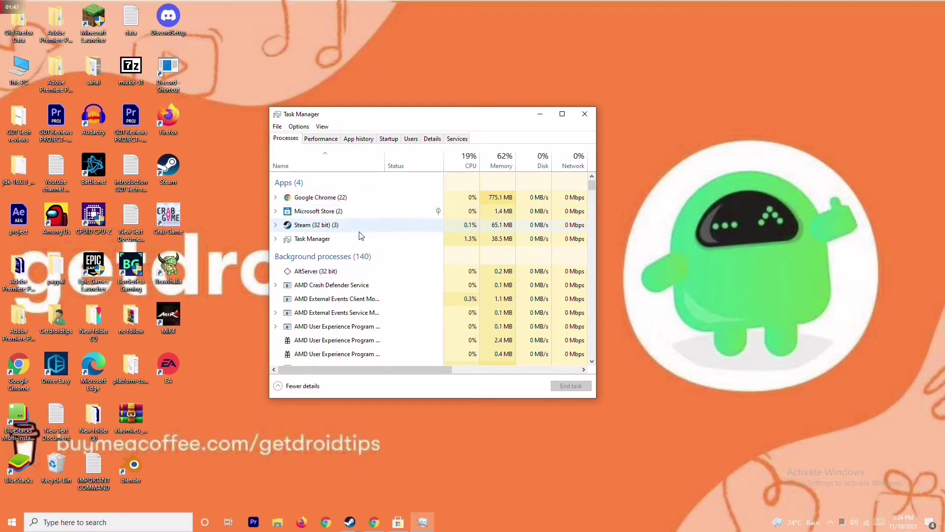
left_click(369, 212)
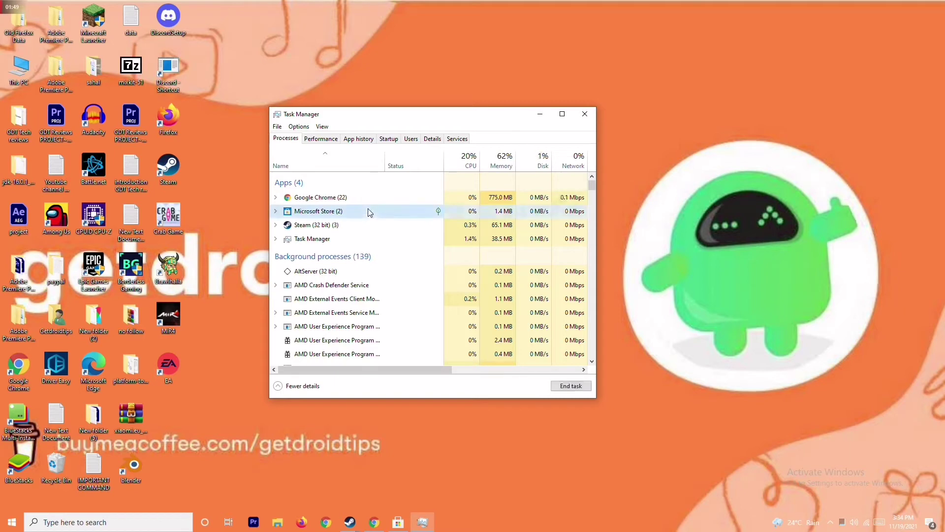
right_click(402, 214)
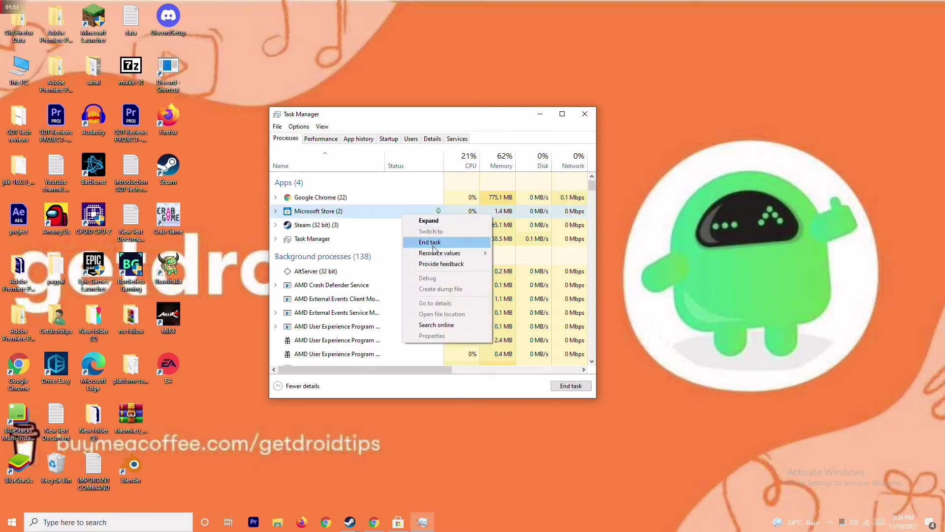
left_click(404, 243)
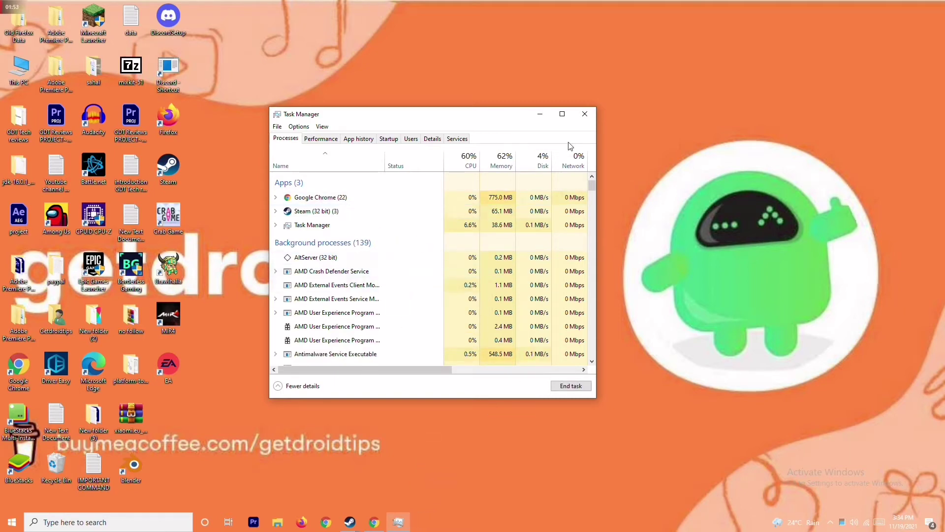
left_click(586, 117)
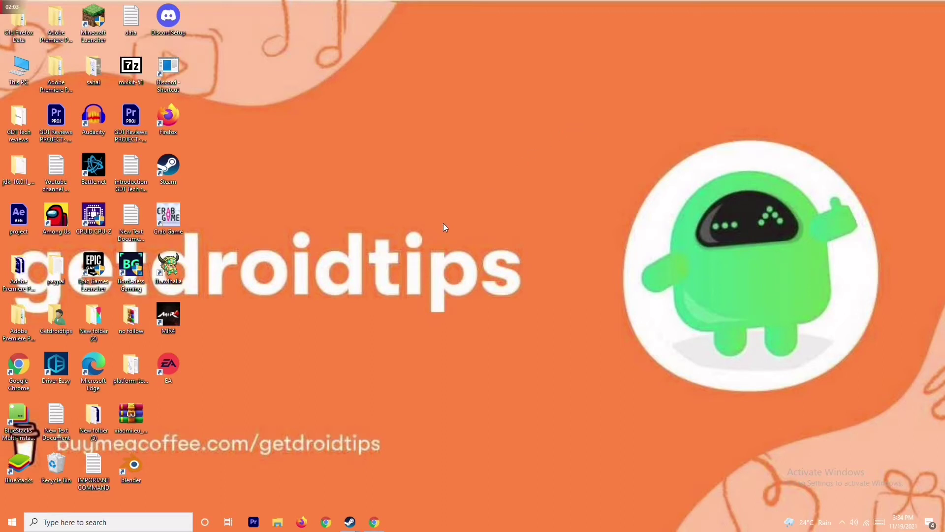
right_click(173, 230)
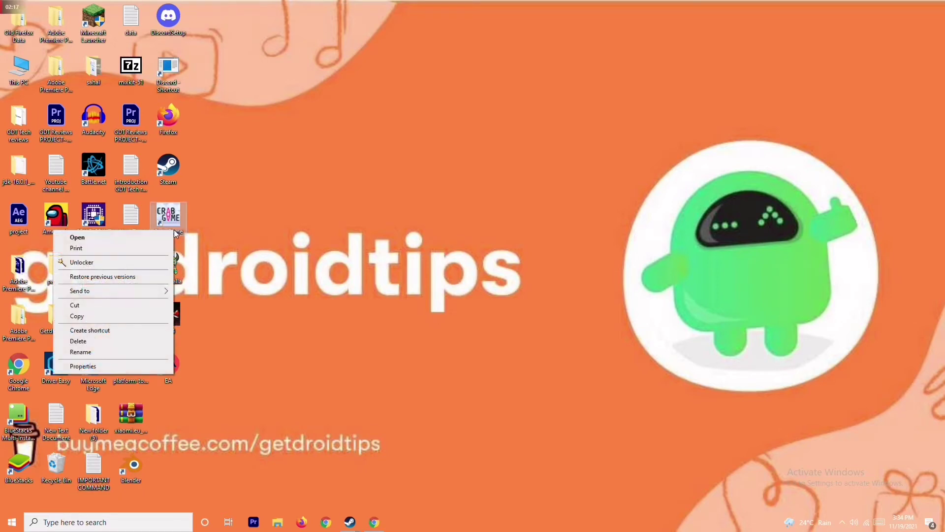
left_click(229, 219)
right_click(176, 220)
left_click(244, 227)
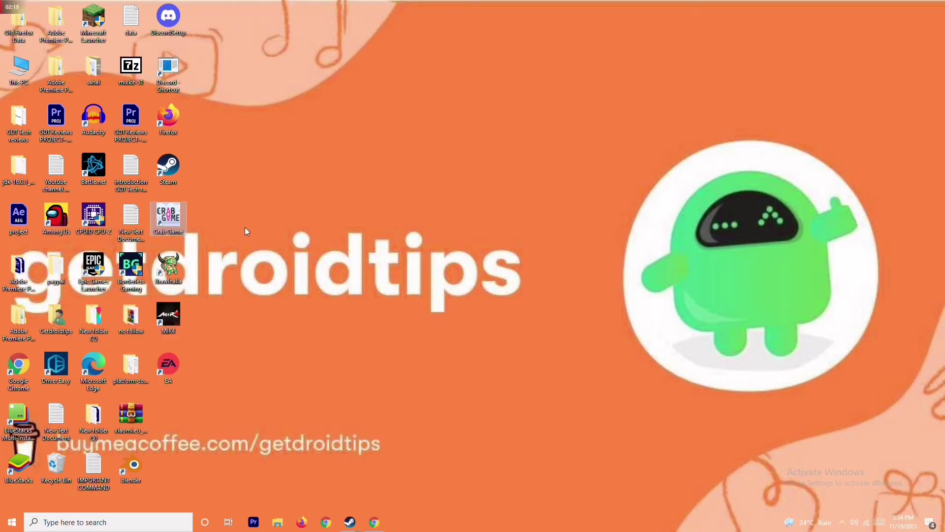
right_click(167, 230)
left_click(122, 371)
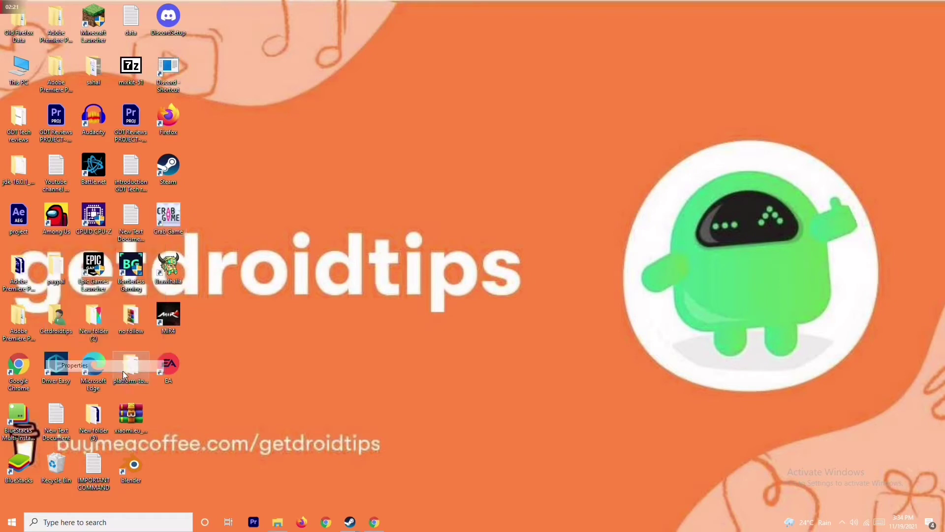
left_click(340, 236)
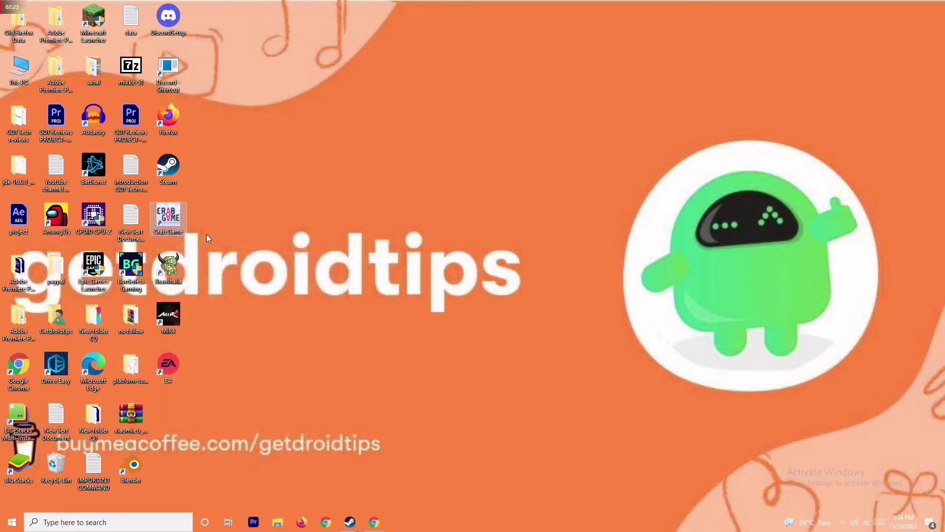
Switch to Steam and browse to the local files folder of Crab Game from its properties.
mouse_move(350, 525)
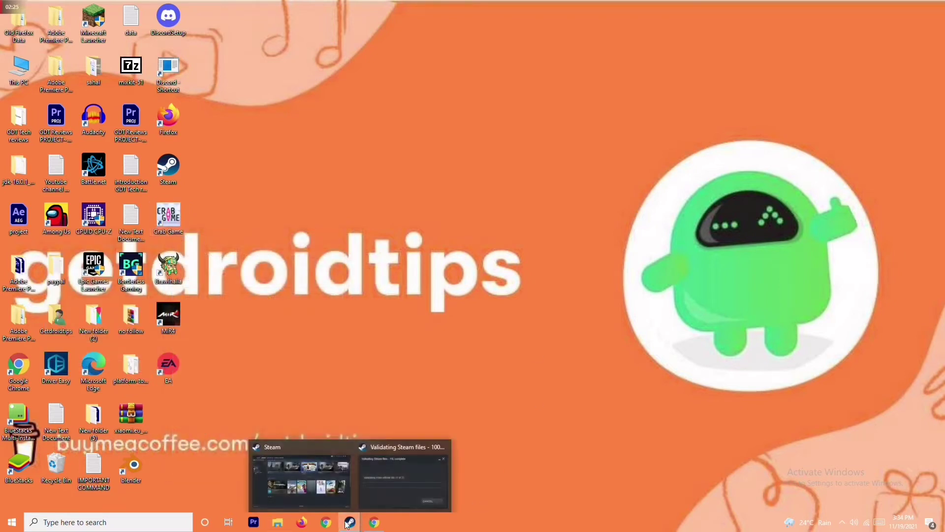
left_click(326, 470)
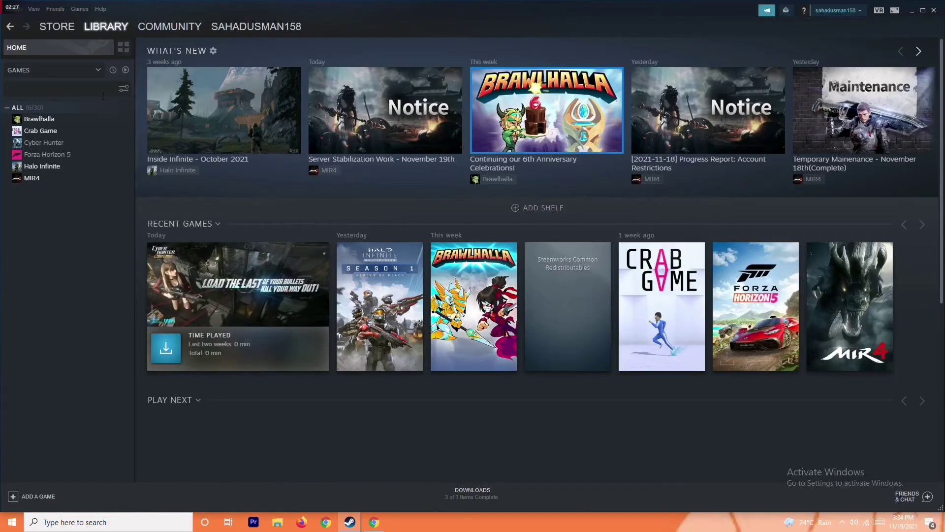
right_click(92, 135)
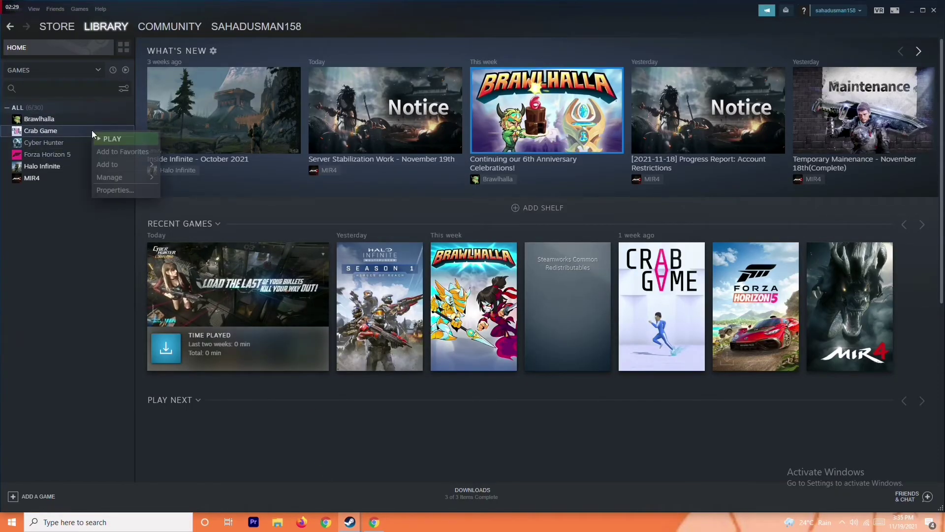
left_click(118, 191)
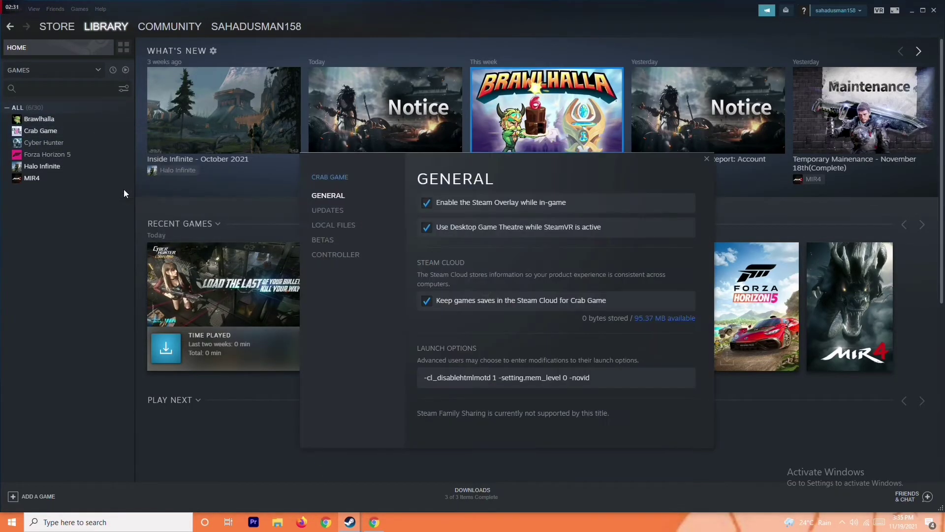
left_click(359, 227)
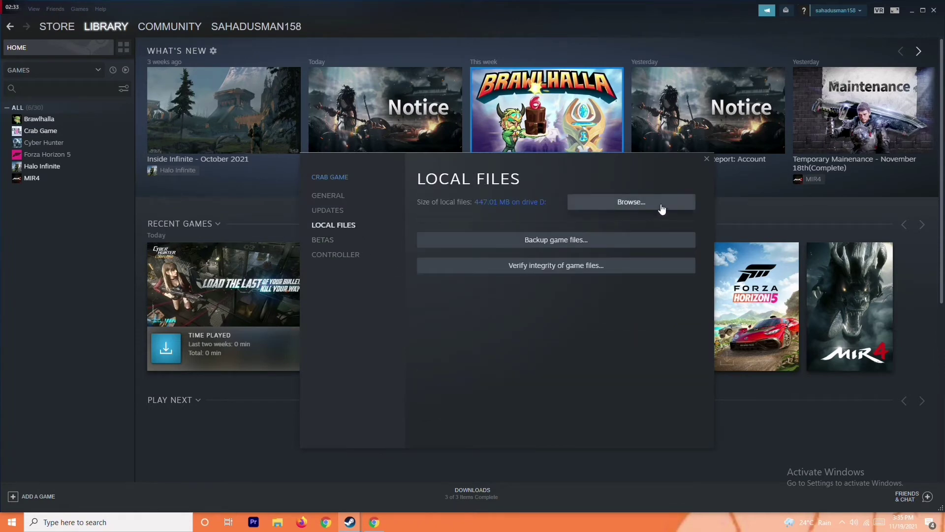
left_click(626, 201)
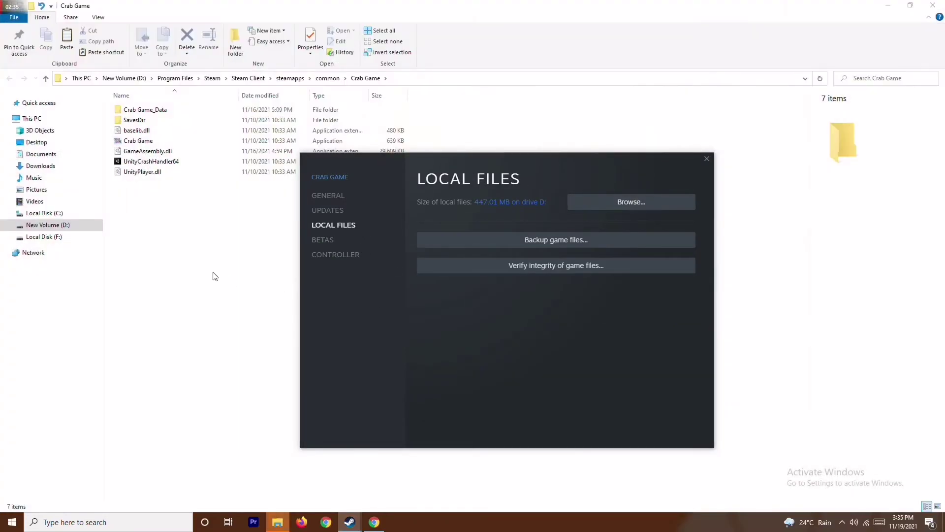
Run the Crab Game application from its install folder as administrator, and clear the folder and Steam windows from the desktop.
left_click(214, 275)
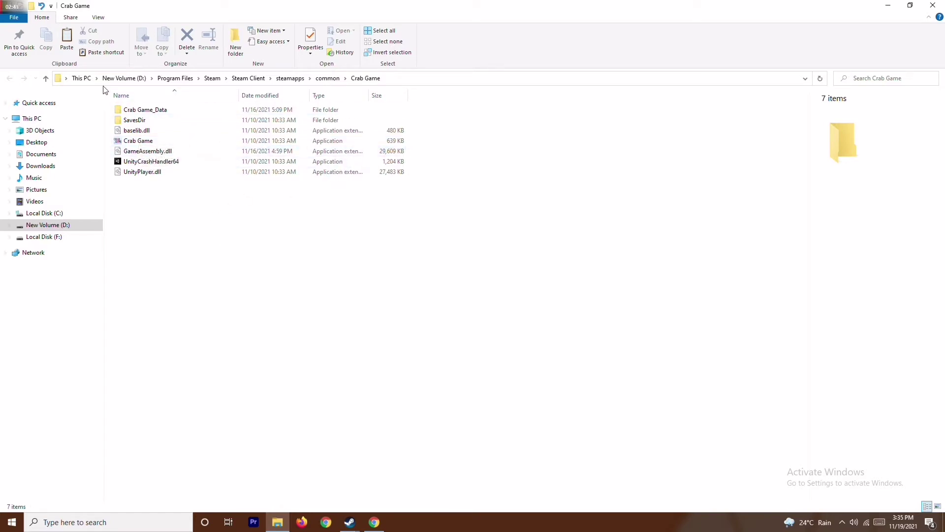
left_click(149, 142)
right_click(150, 143)
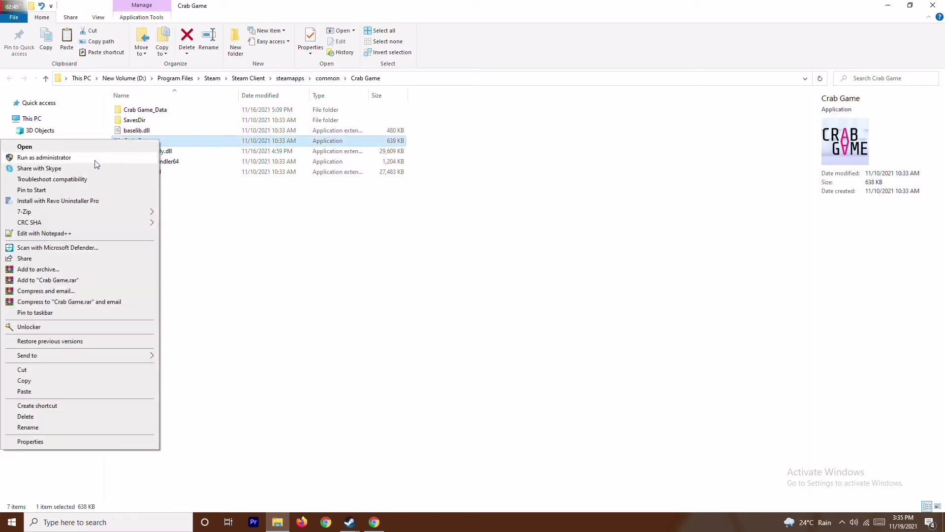
left_click(121, 158)
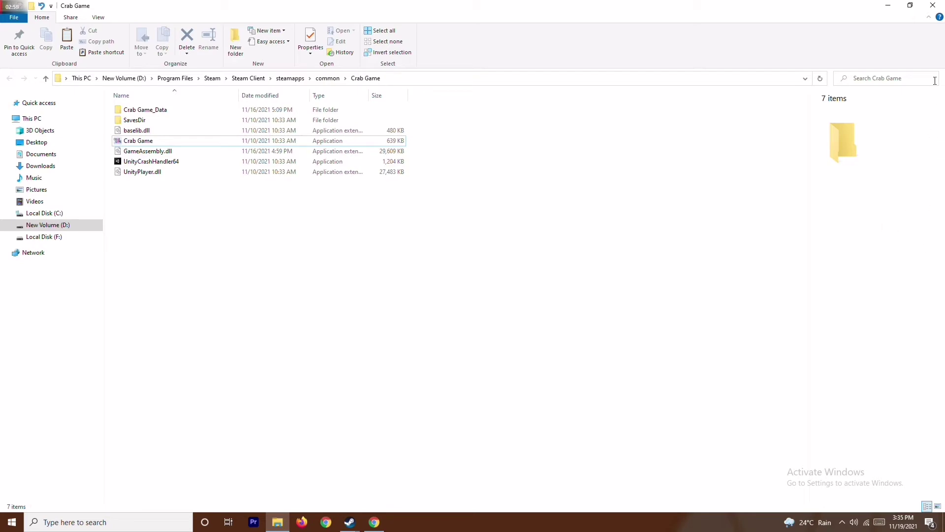
left_click(934, 5)
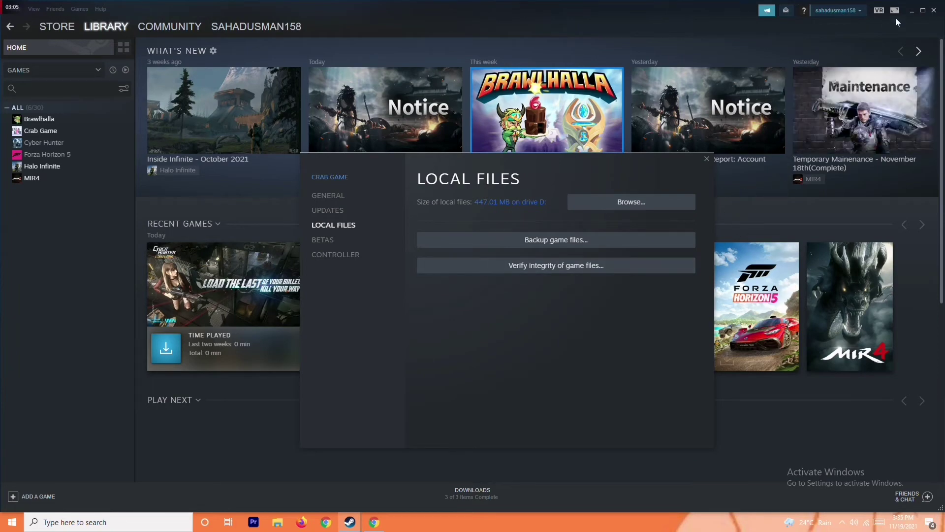
left_click(911, 11)
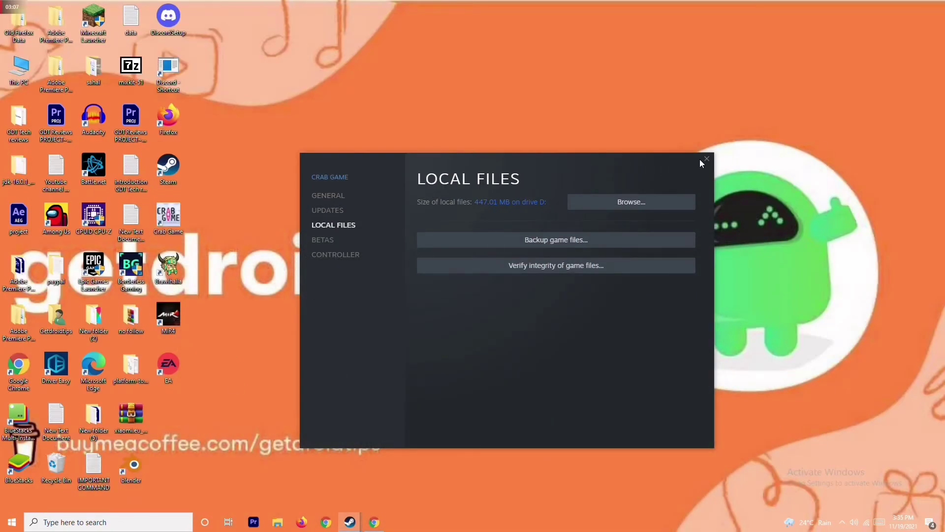
left_click(705, 158)
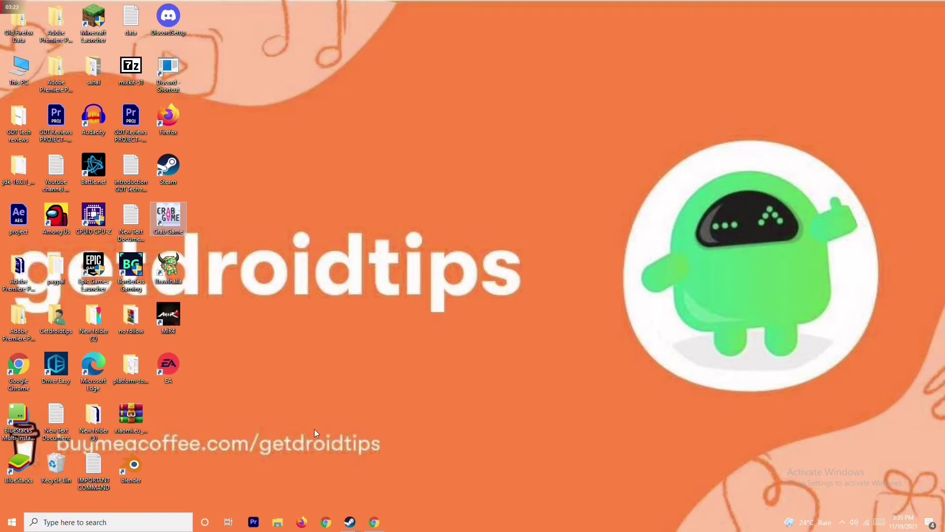
Search Windows for "windows" and open Windows Defender Firewall.
left_click(125, 517)
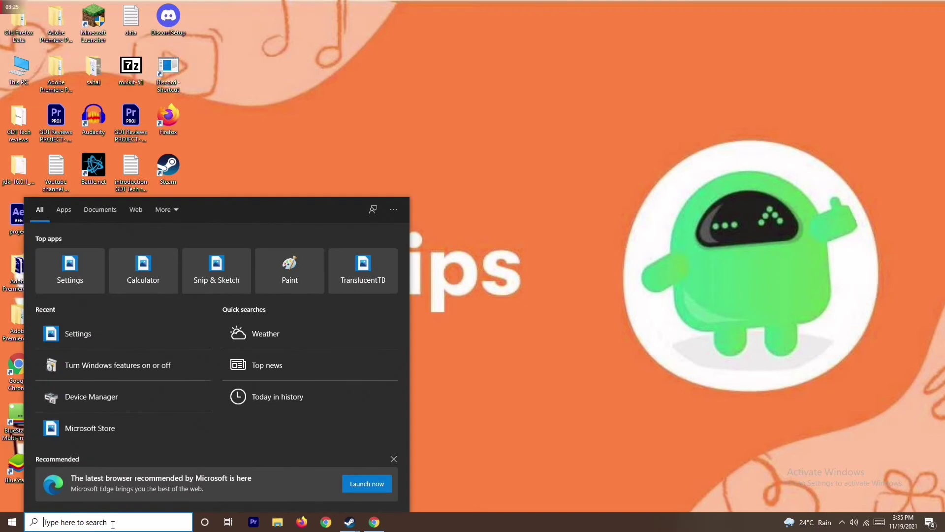
type("windows")
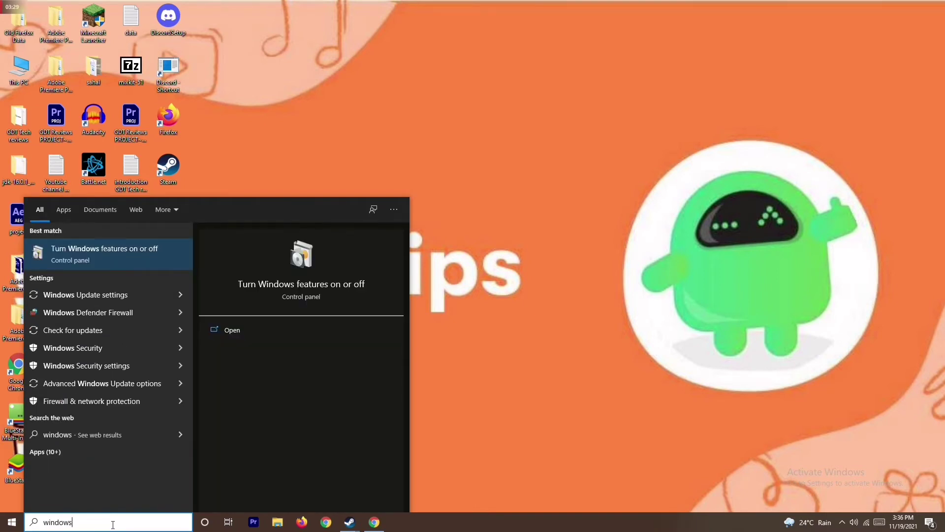
left_click(134, 313)
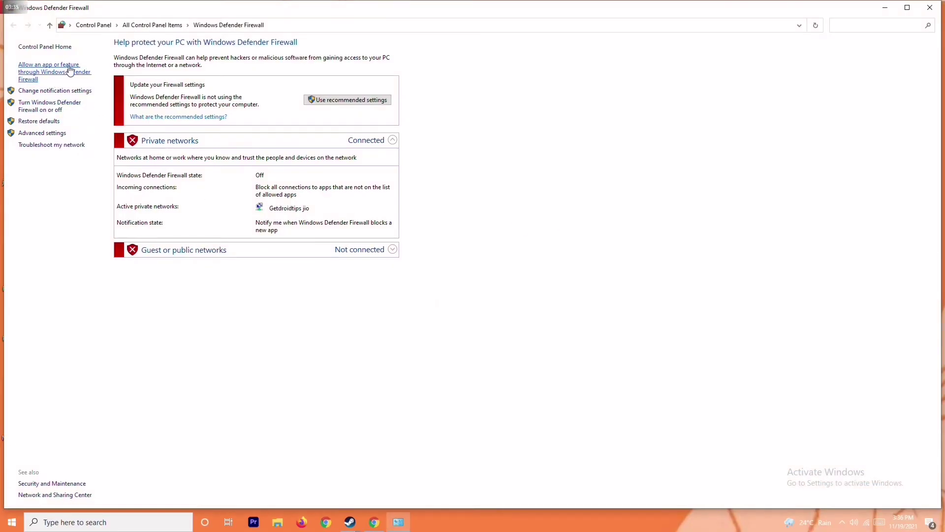
Switch Windows Defender Firewall on and back off for the private network in its customize settings, and close the window without saving.
left_click(57, 106)
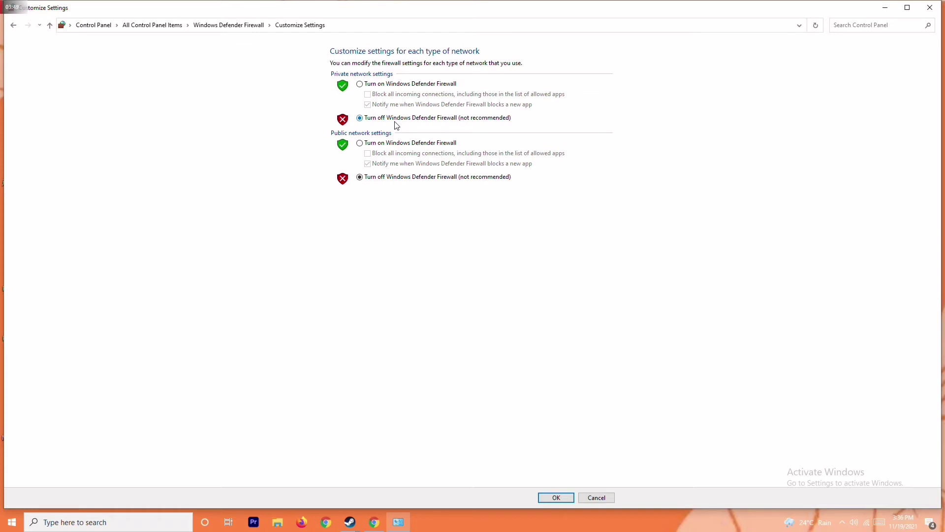
left_click(376, 84)
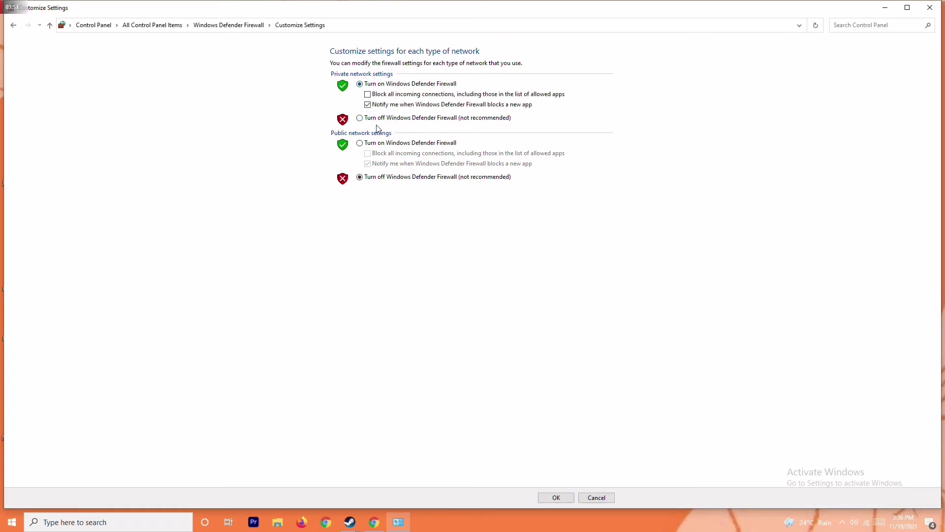
left_click(385, 121)
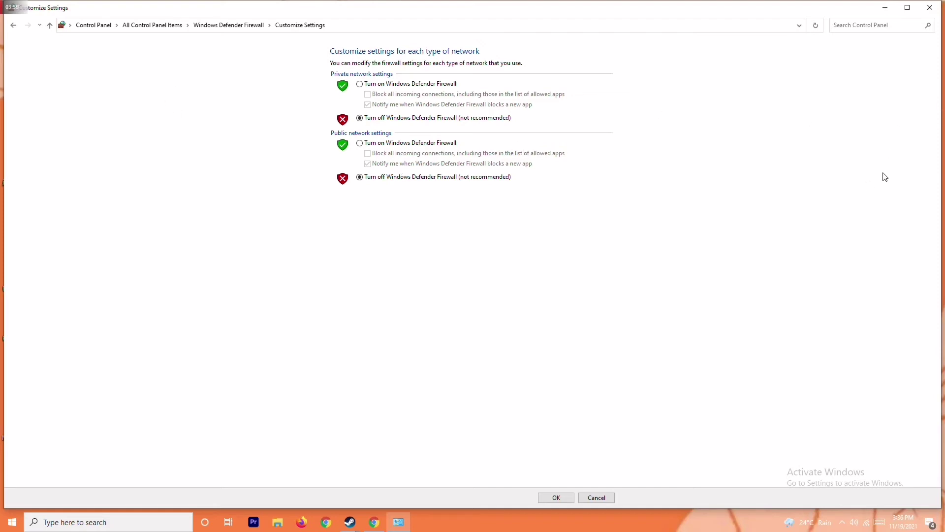
left_click(930, 7)
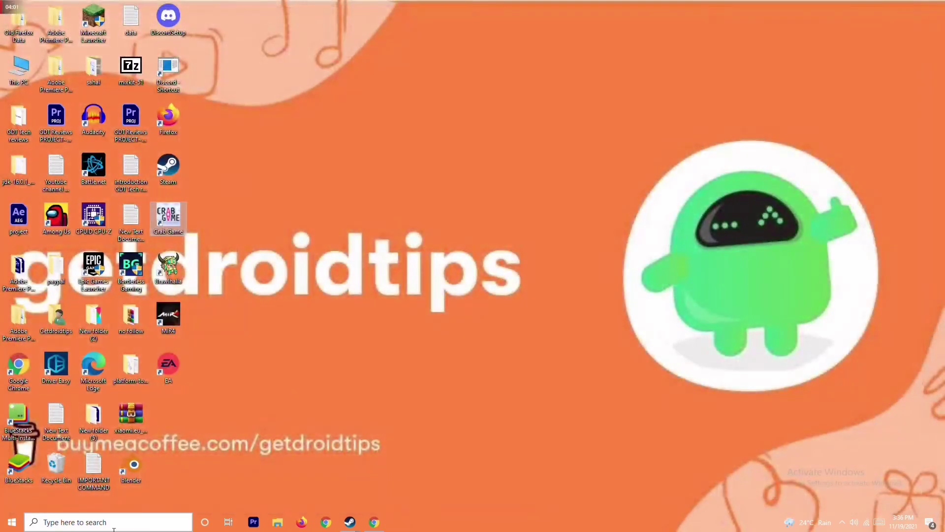
View the Windows power options for restarting the computer, and dismiss them without choosing one.
left_click(12, 522)
left_click(18, 497)
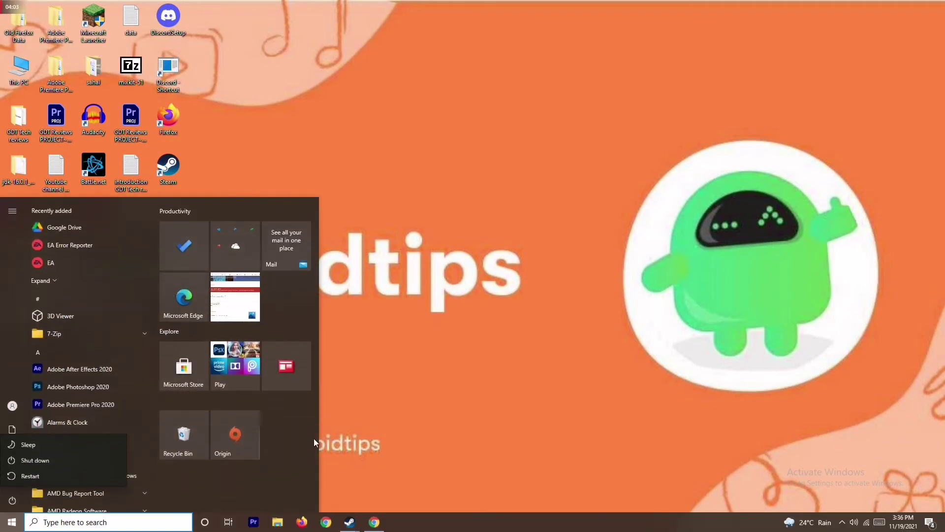
left_click(493, 347)
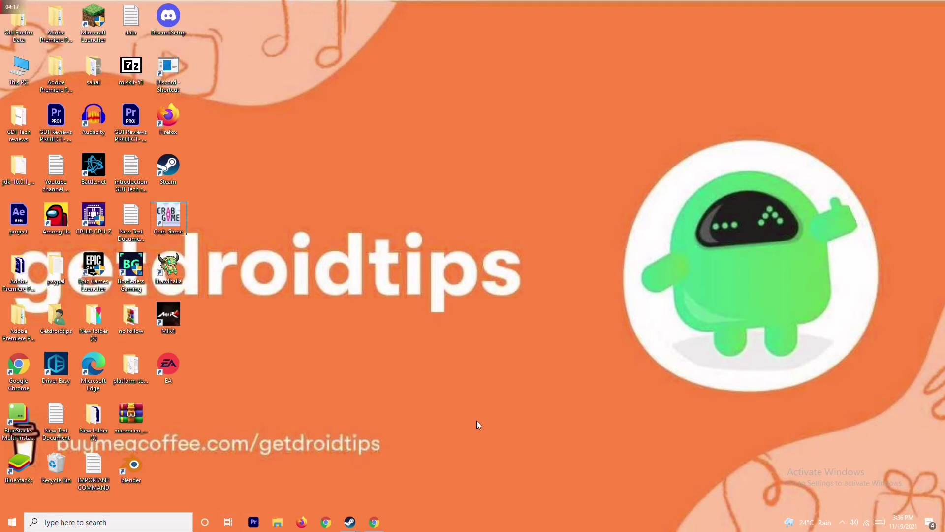
Open Windows Settings and go through Update & Security and Windows Security to the Virus & threat protection settings.
key("super+i")
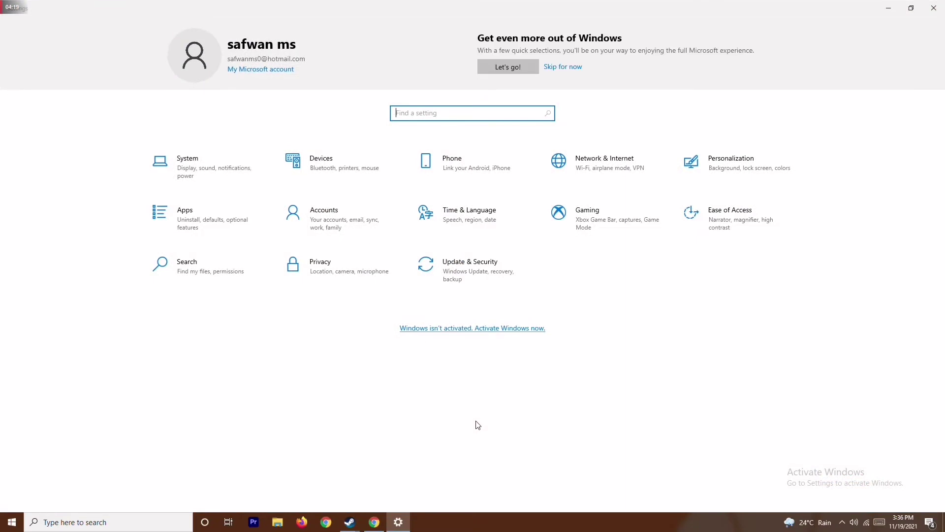
left_click(481, 264)
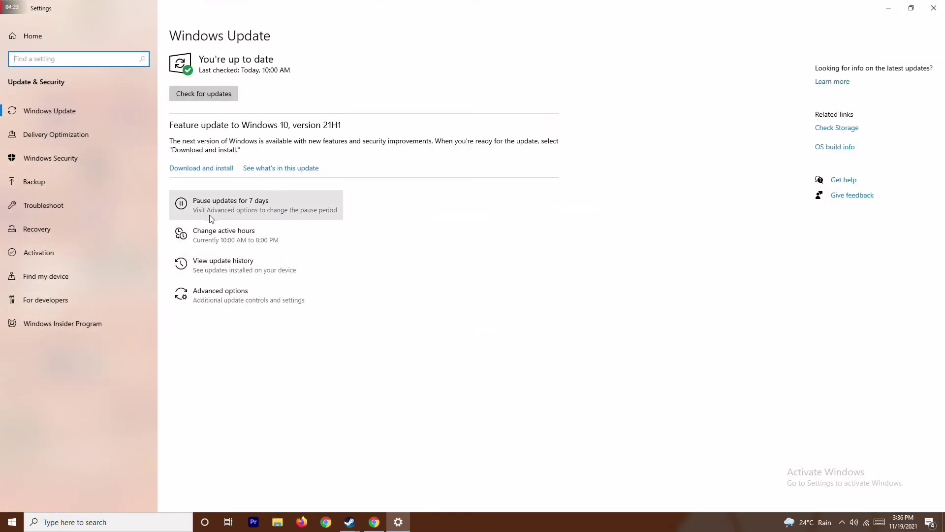
left_click(61, 160)
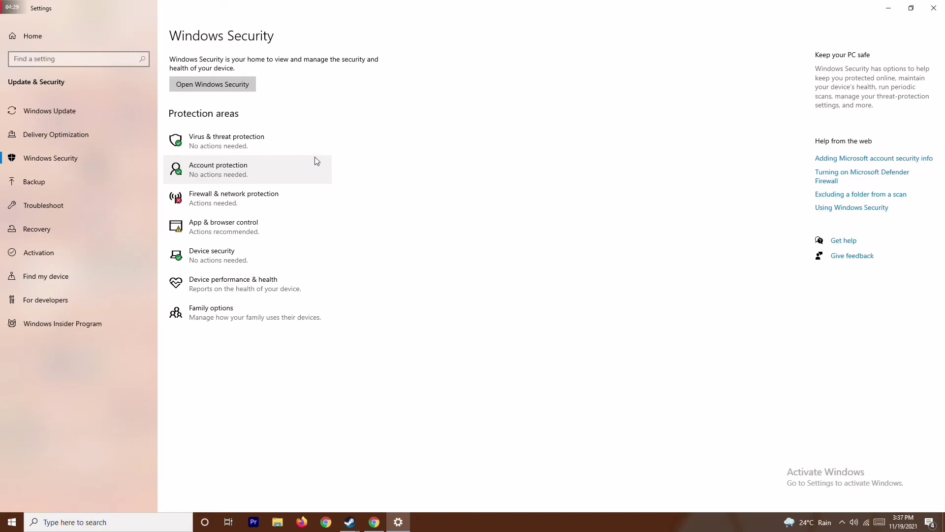
left_click(287, 144)
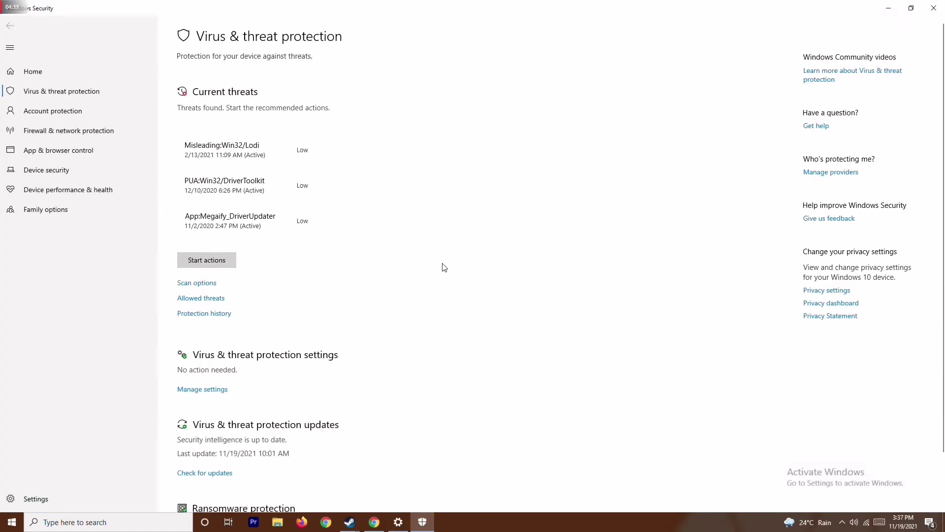
scroll(444, 267, "down", 2)
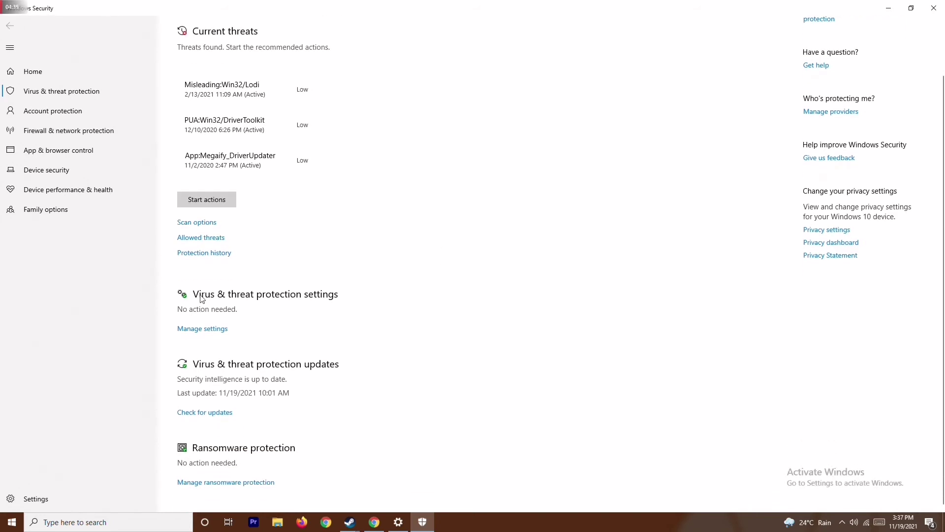
left_click(211, 334)
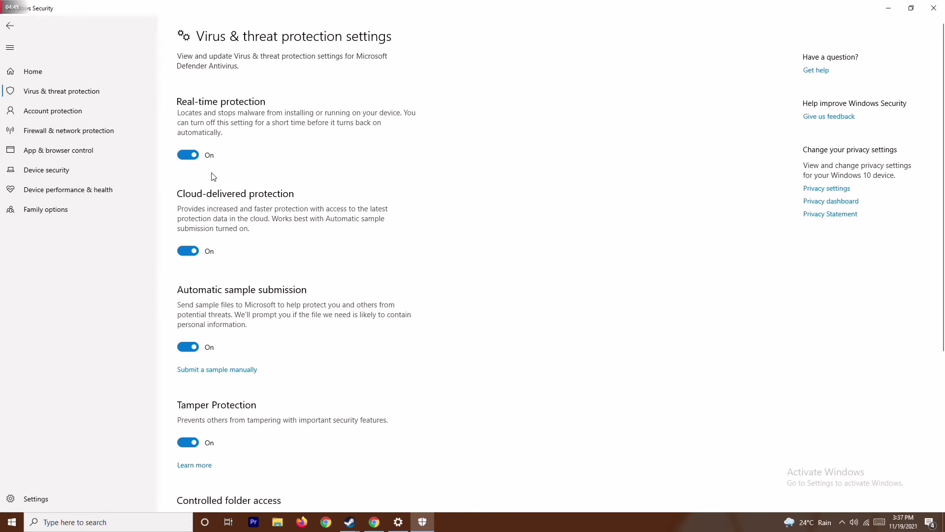
Turn off Real-time protection, allow the change in User Account Control, and close Windows Security and Settings.
left_click(188, 154)
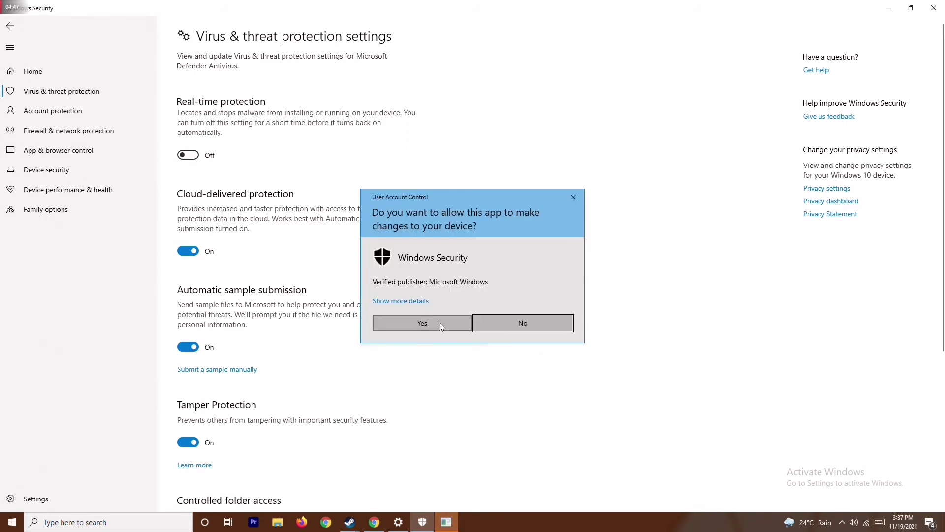
left_click(440, 323)
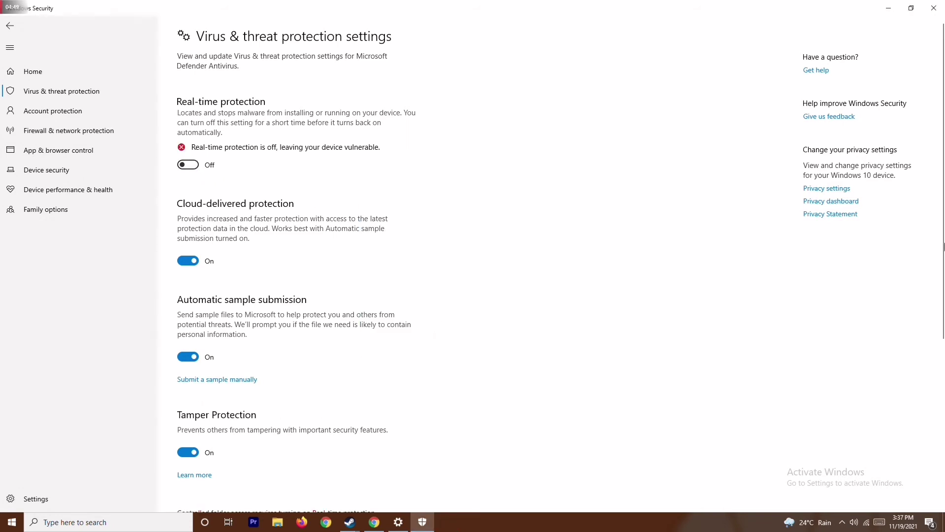
left_click(943, 3)
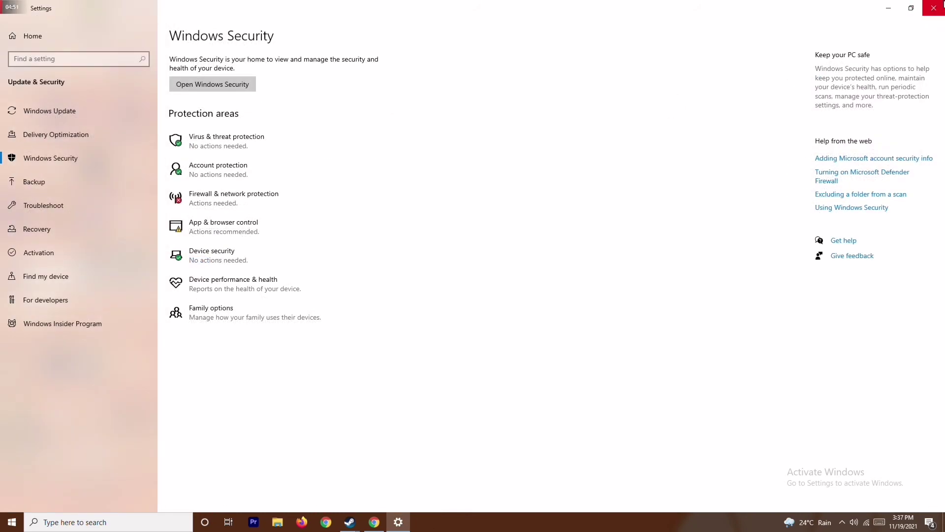
left_click(943, 3)
right_click(380, 226)
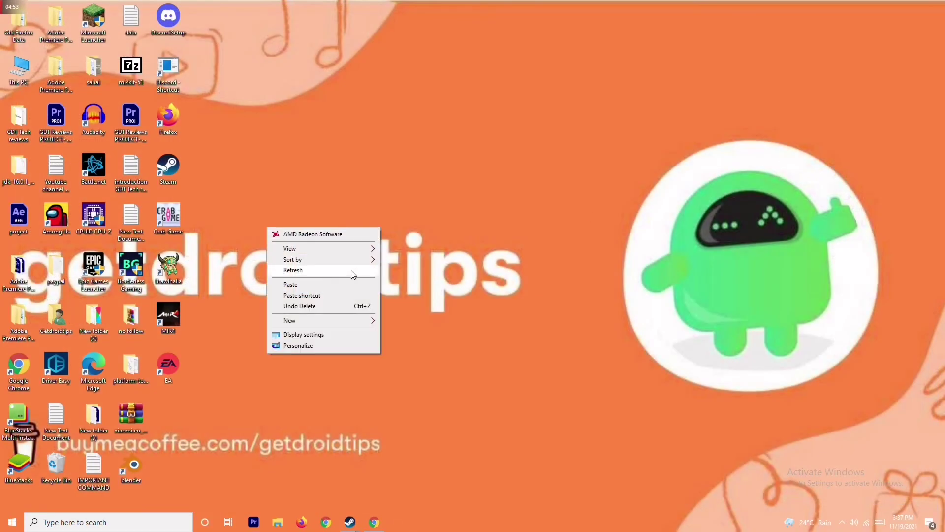
left_click(354, 275)
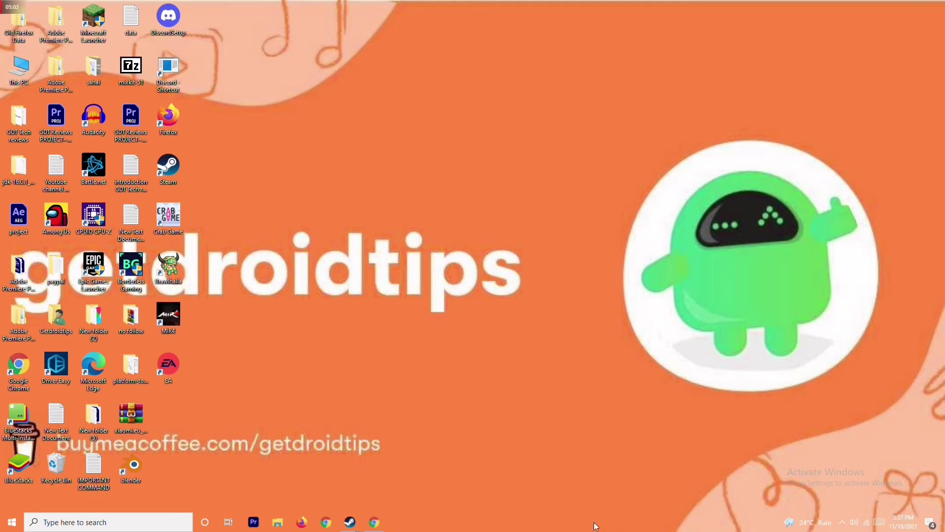
right_click(623, 525)
left_click(391, 214)
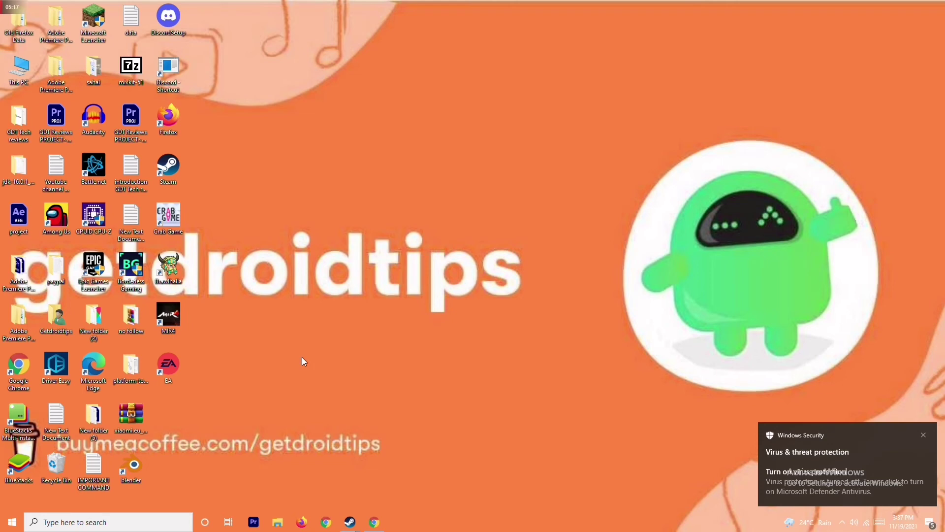
Switch to the main Steam window showing the game library.
mouse_move(348, 519)
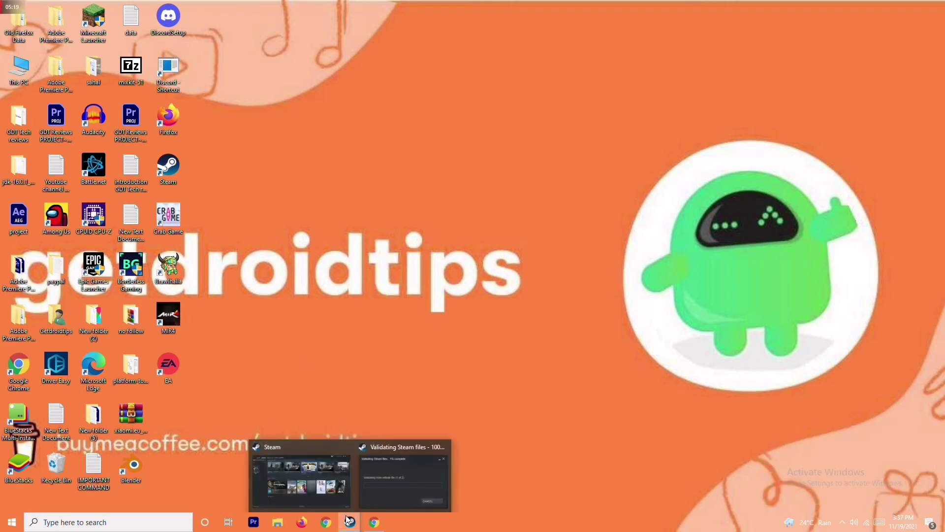
left_click(329, 470)
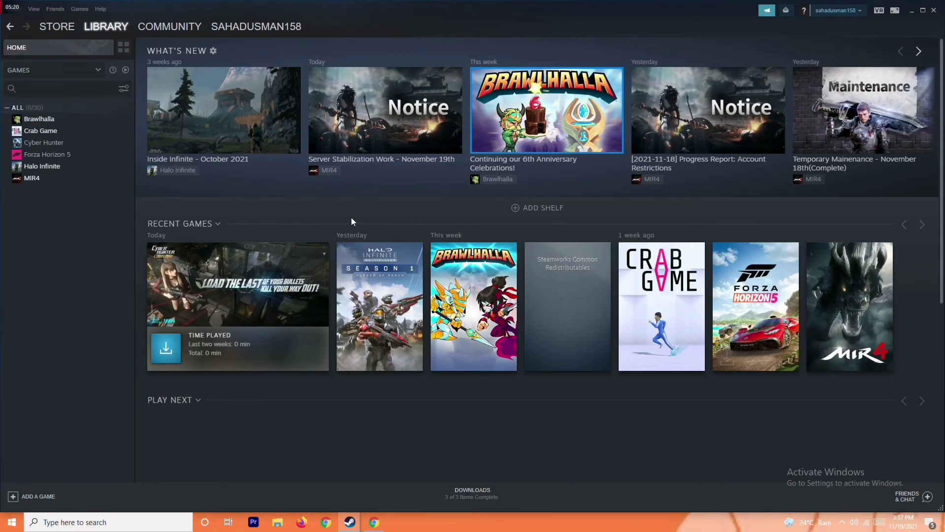
right_click(78, 157)
mouse_move(104, 203)
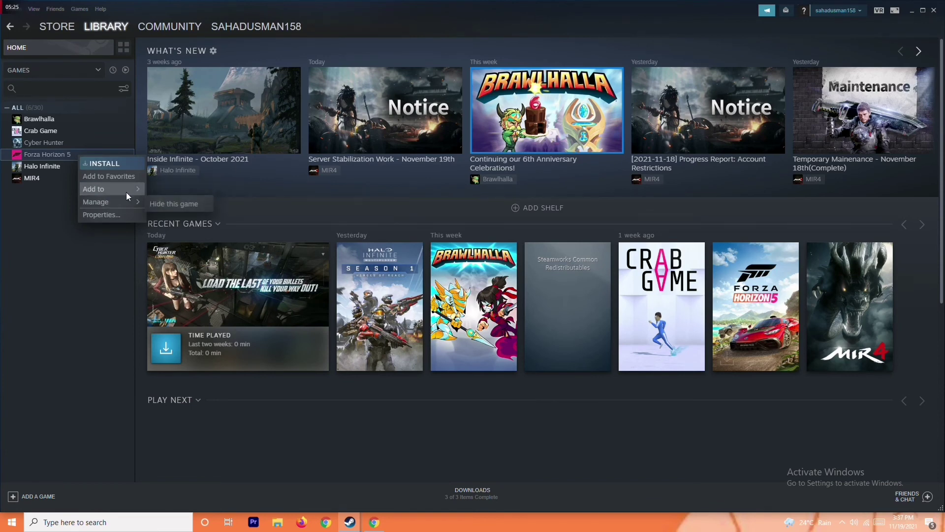
left_click(58, 238)
left_click(75, 156)
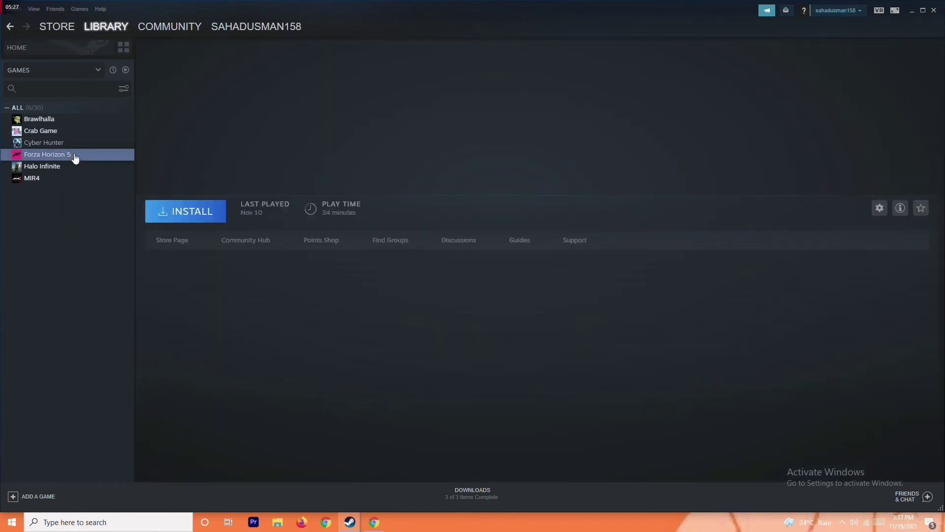
Open Crab Game in the Steam library, view its management options such as Uninstall, and minimize Steam.
left_click(60, 130)
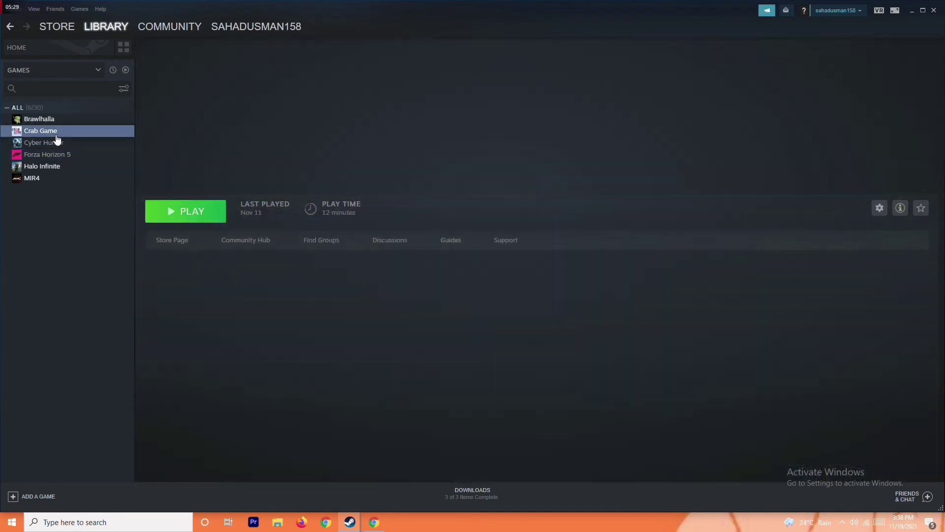
right_click(84, 135)
mouse_move(110, 177)
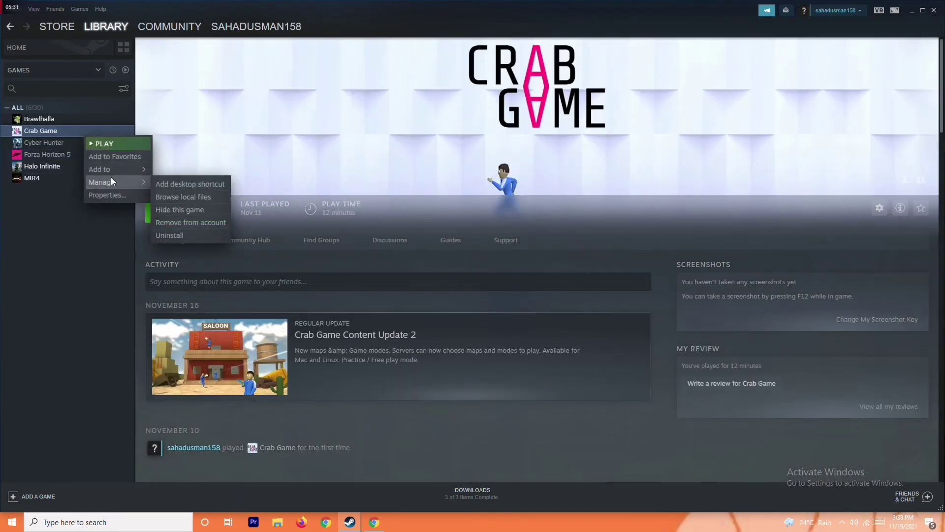
left_click(70, 276)
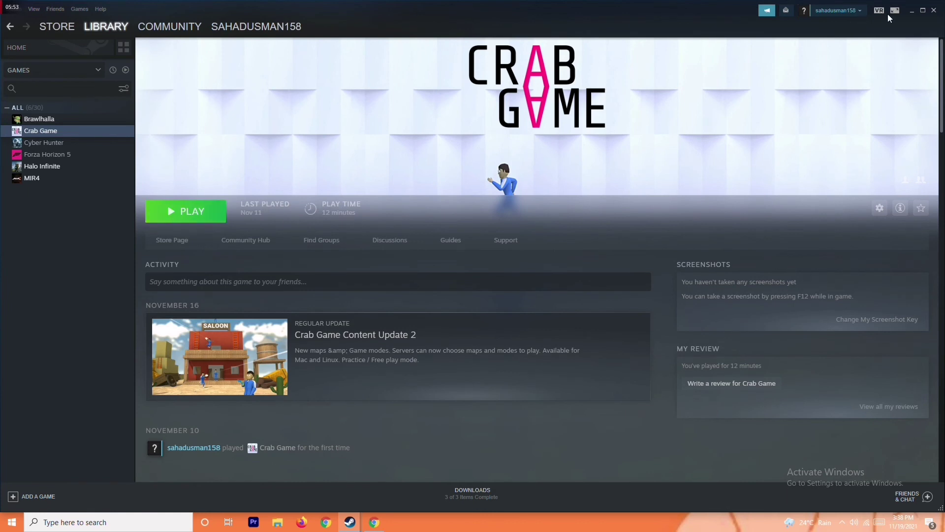
left_click(912, 11)
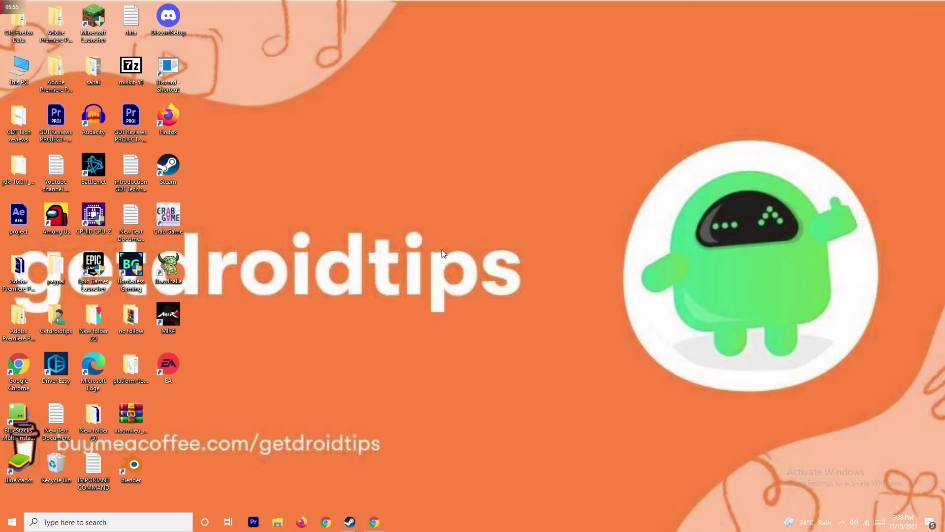